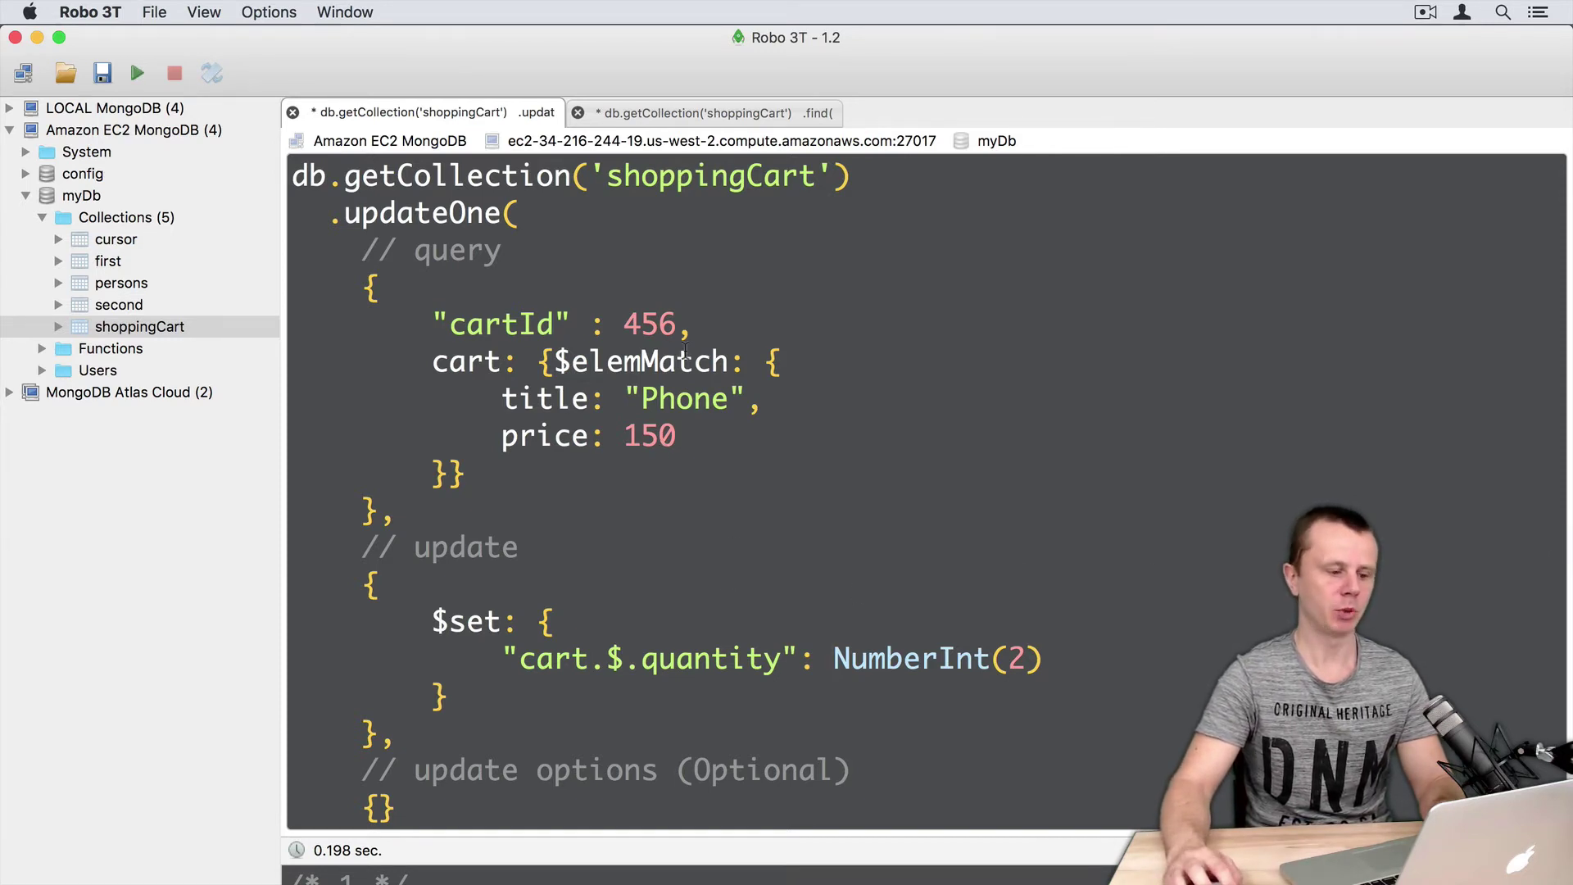
pyautogui.click(738, 113)
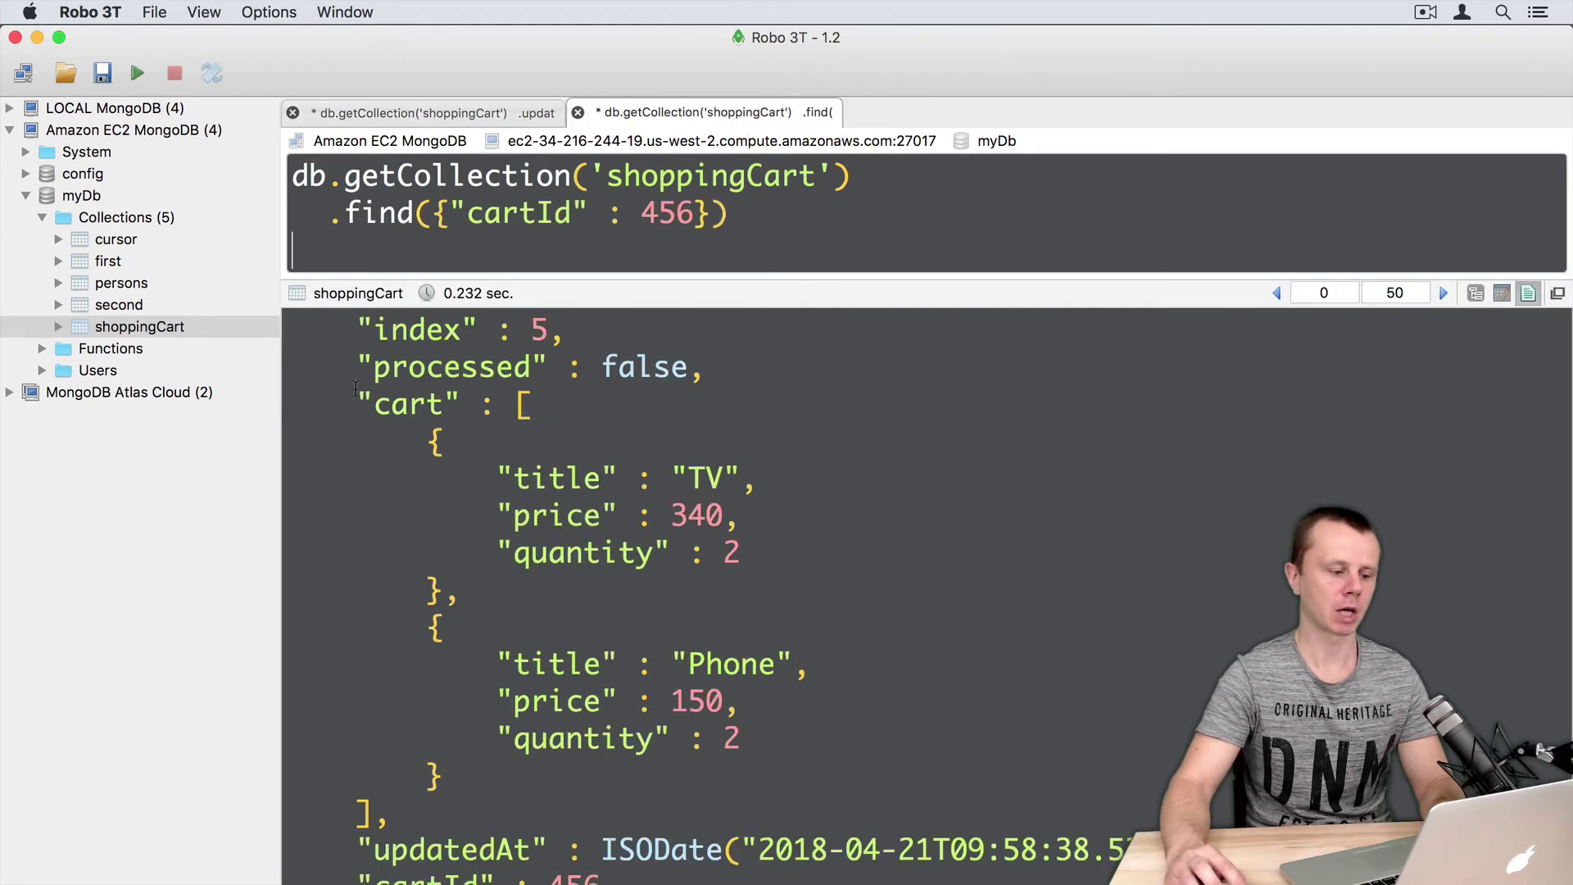
pyautogui.moveTo(356, 394); pyautogui.dragTo(391, 816)
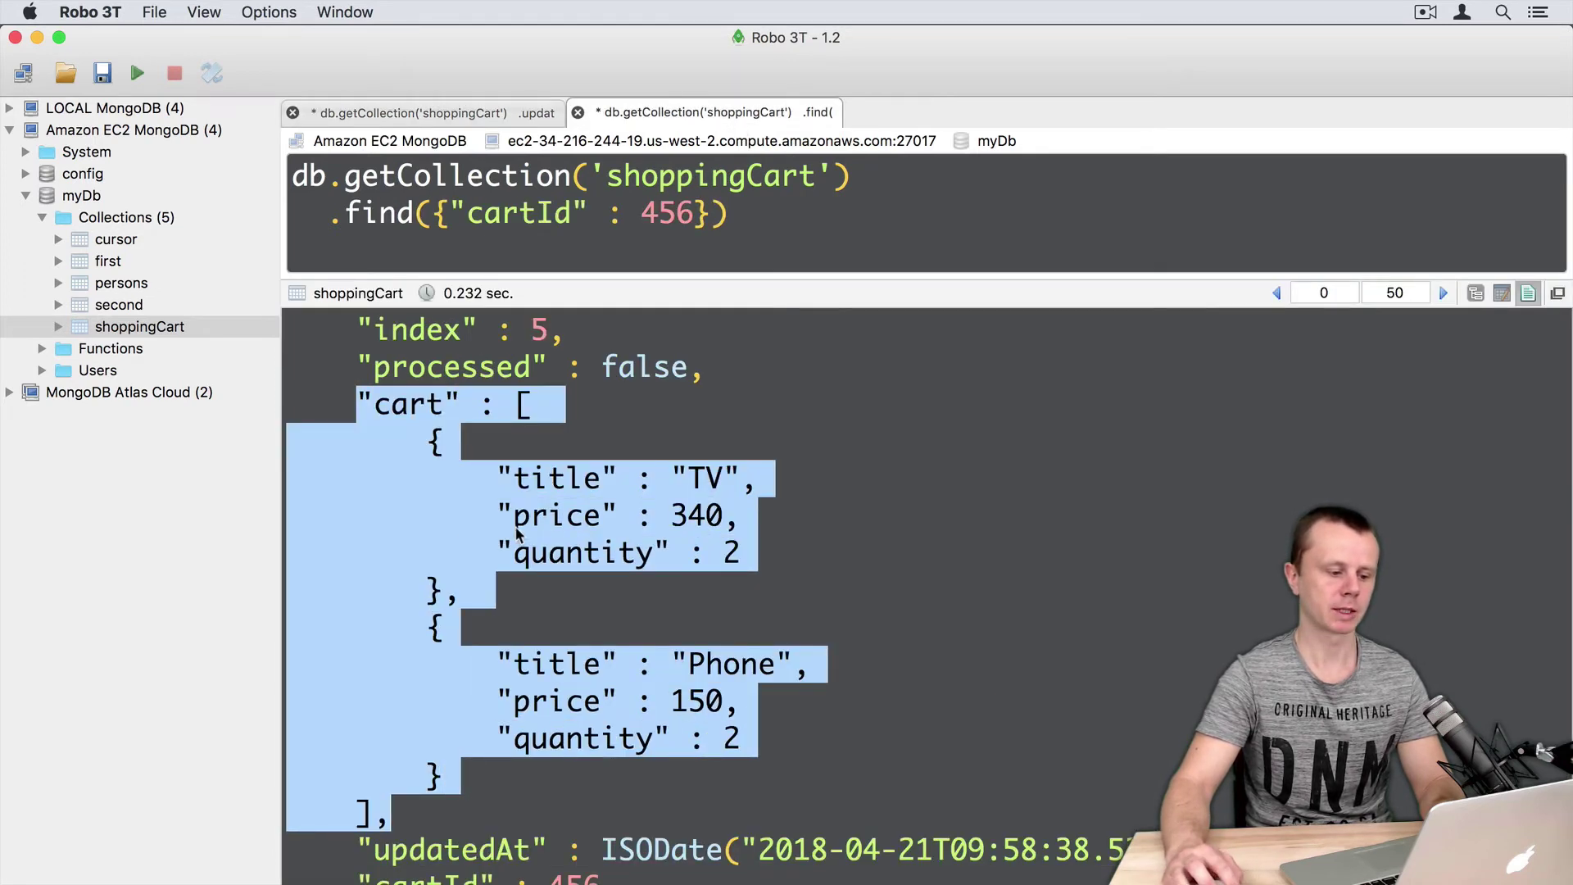
pyautogui.click(454, 479)
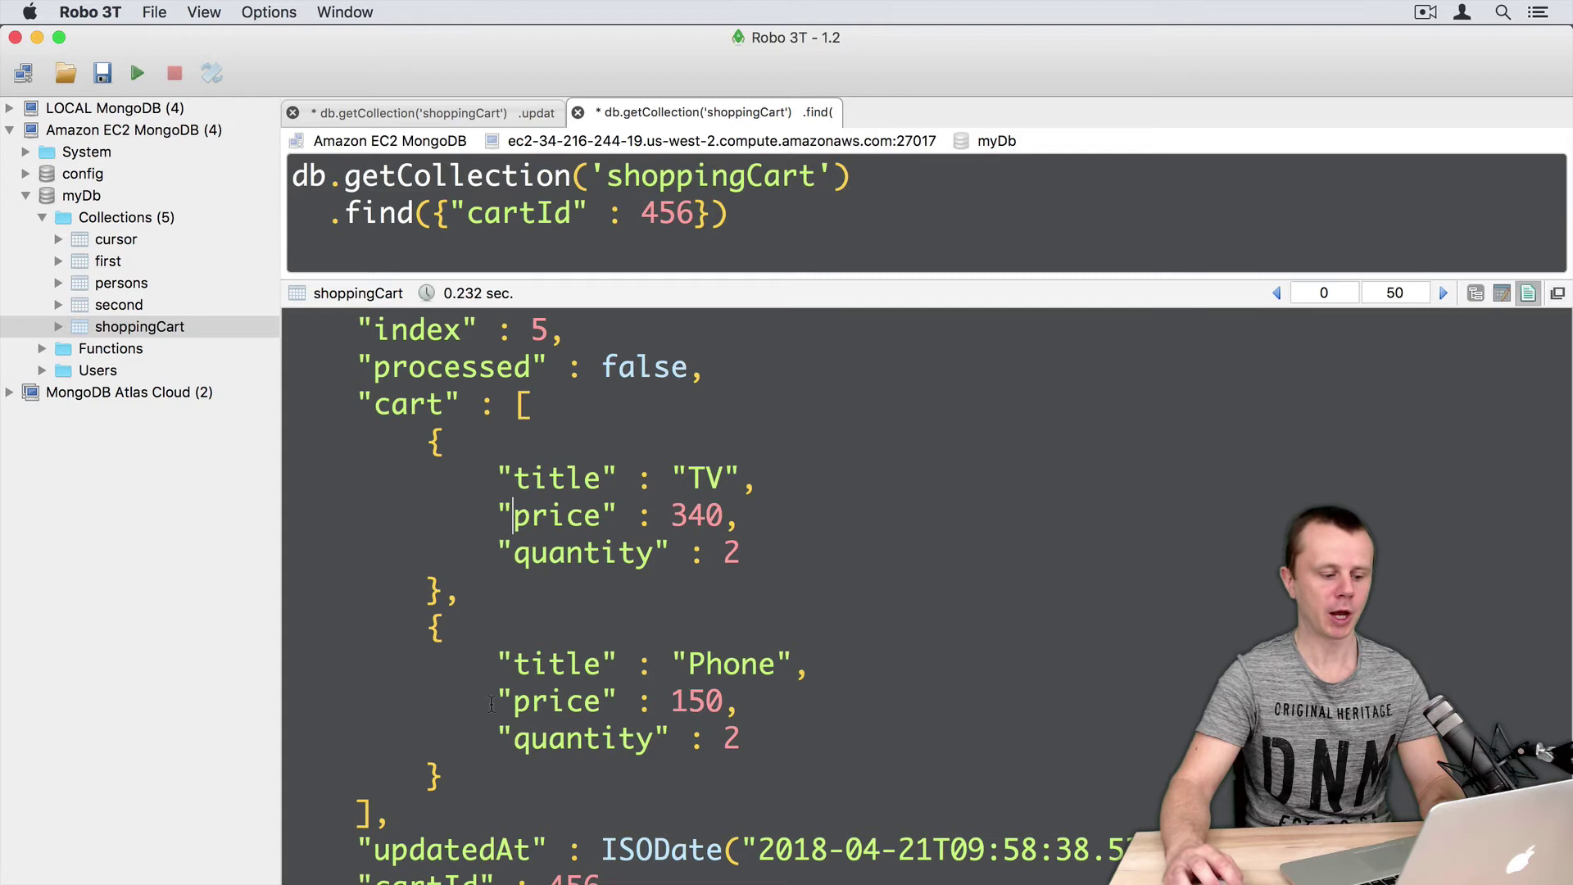
pyautogui.moveTo(490, 737); pyautogui.dragTo(786, 729)
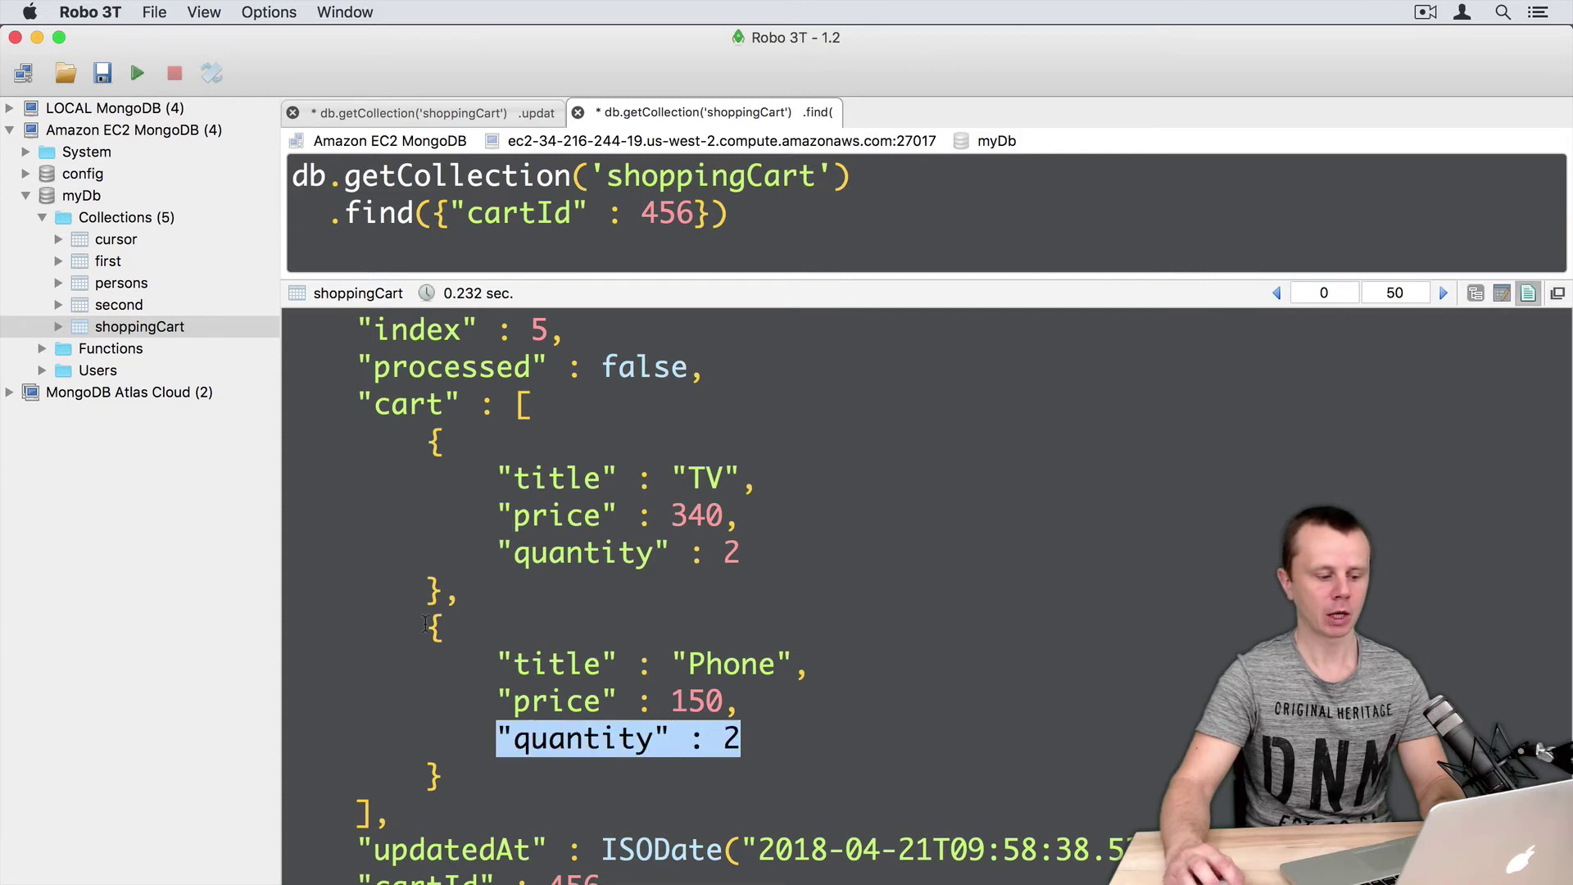
pyautogui.moveTo(426, 625); pyautogui.dragTo(472, 772)
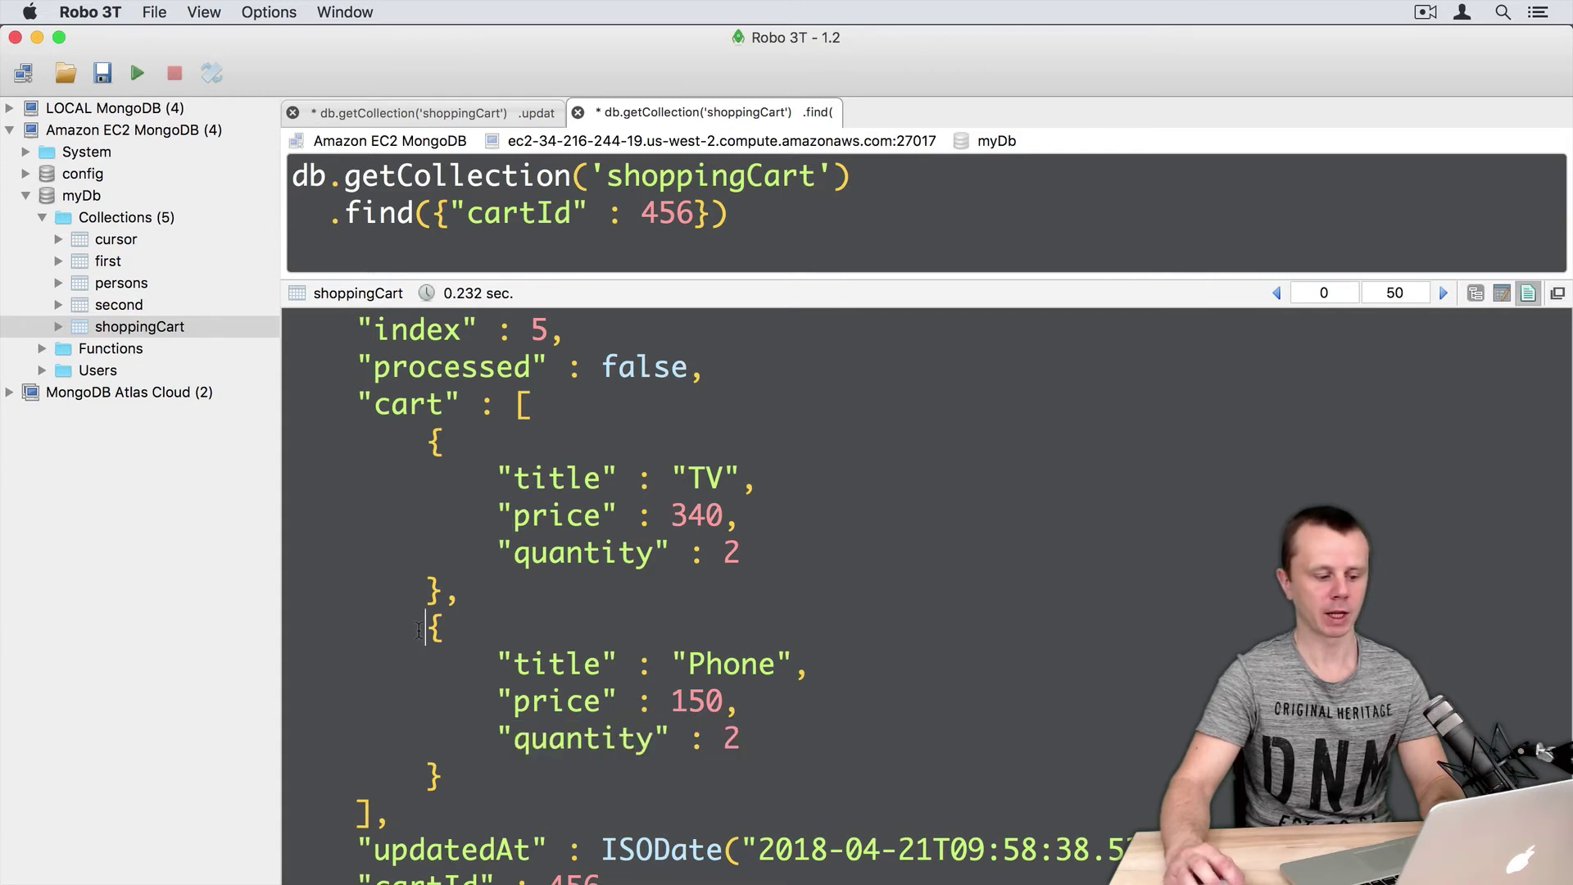
pyautogui.click(506, 735)
pyautogui.click(482, 112)
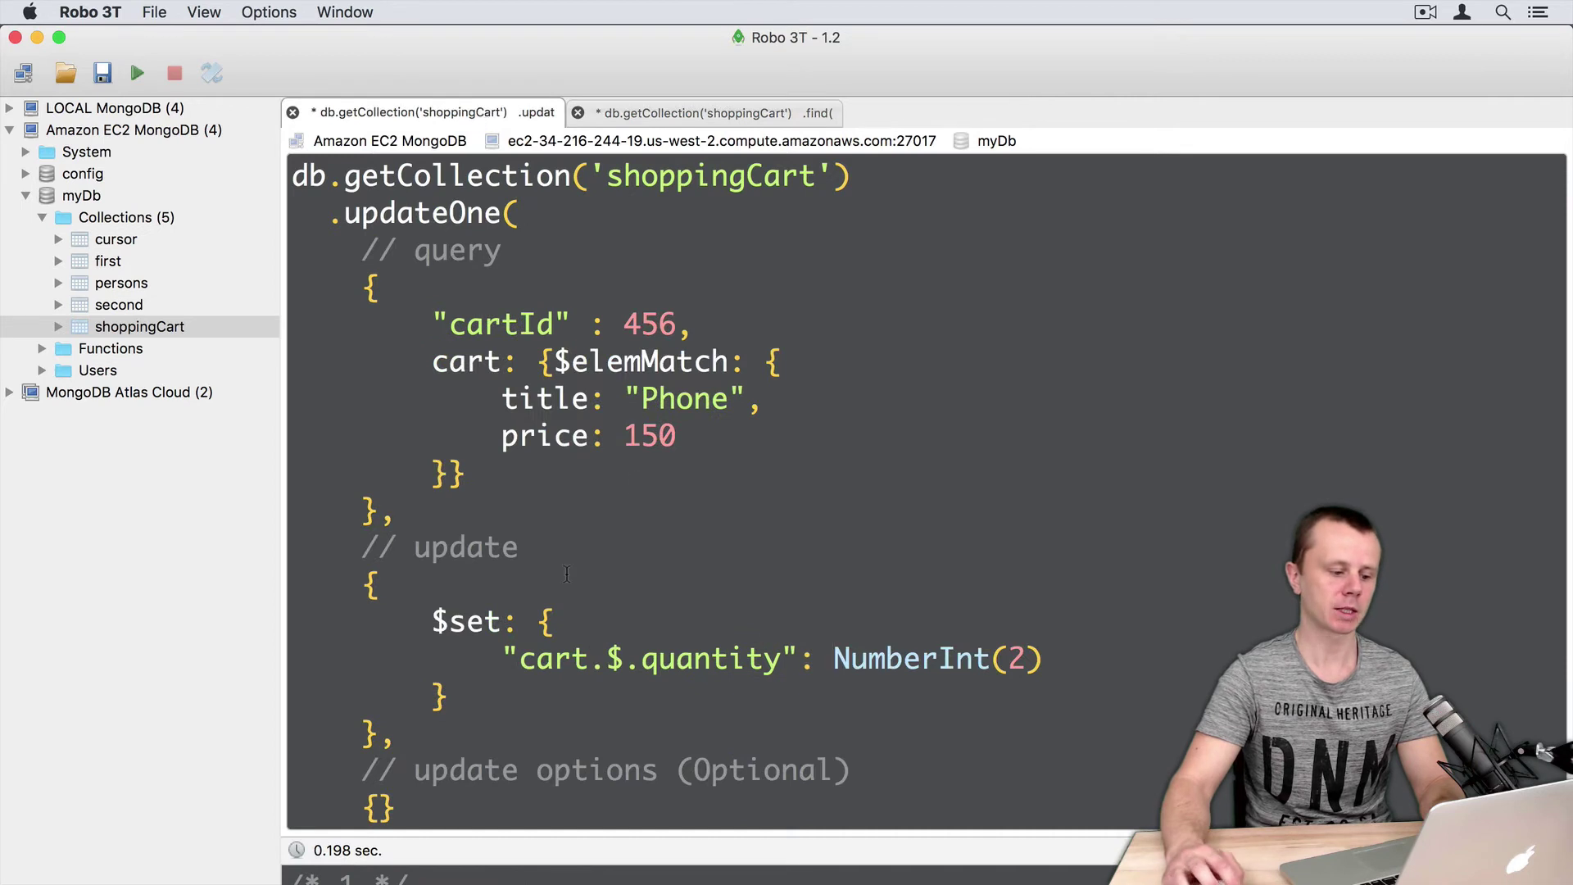
pyautogui.moveTo(432, 620); pyautogui.dragTo(1070, 661)
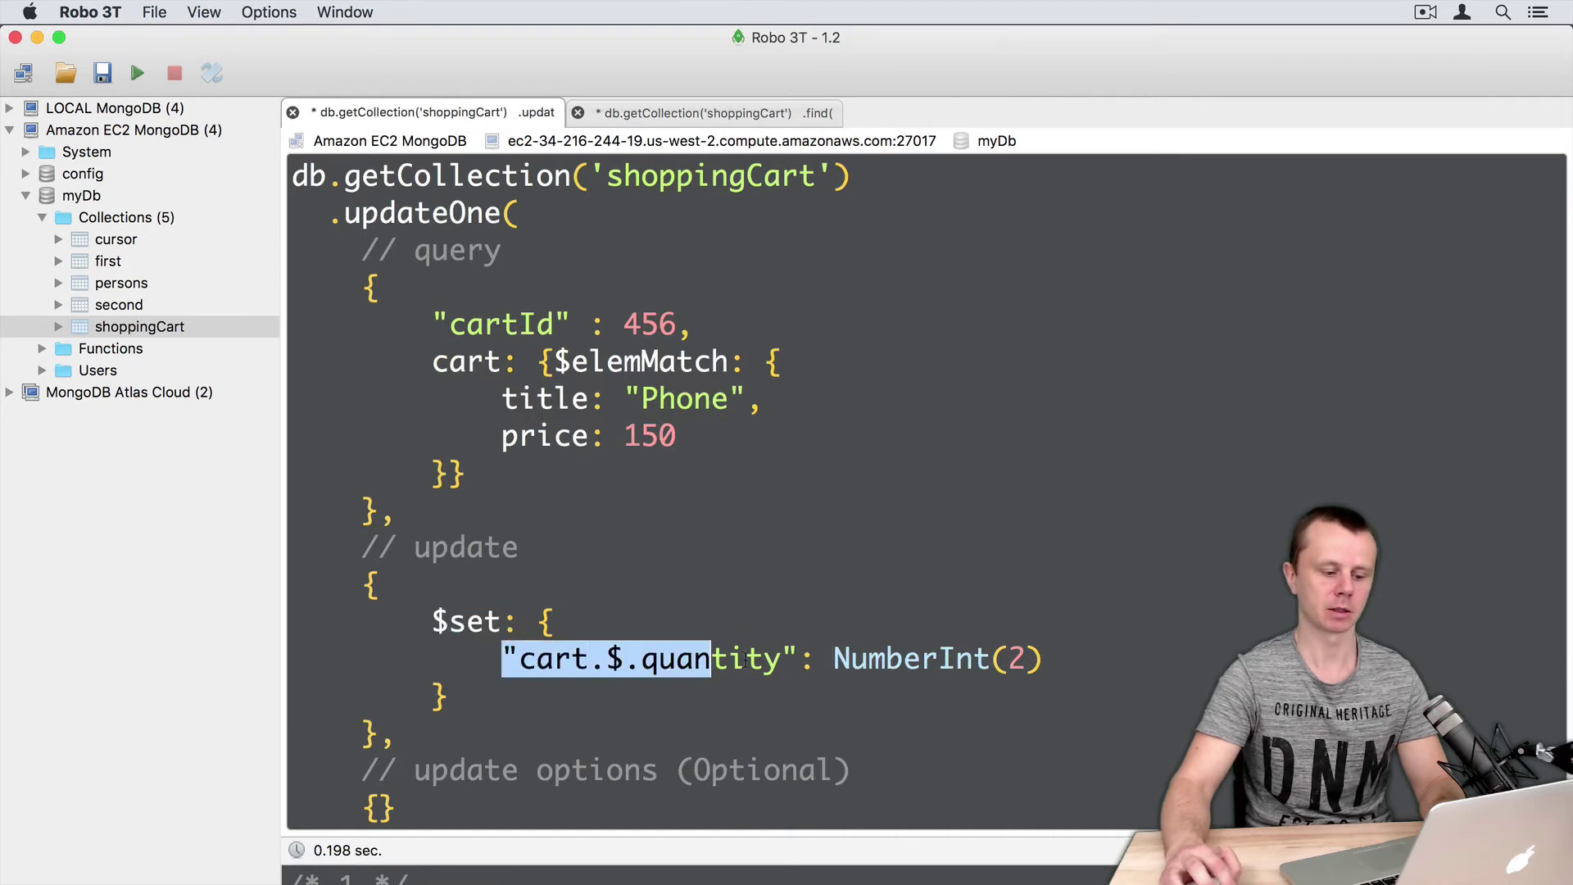
pyautogui.click(1076, 660)
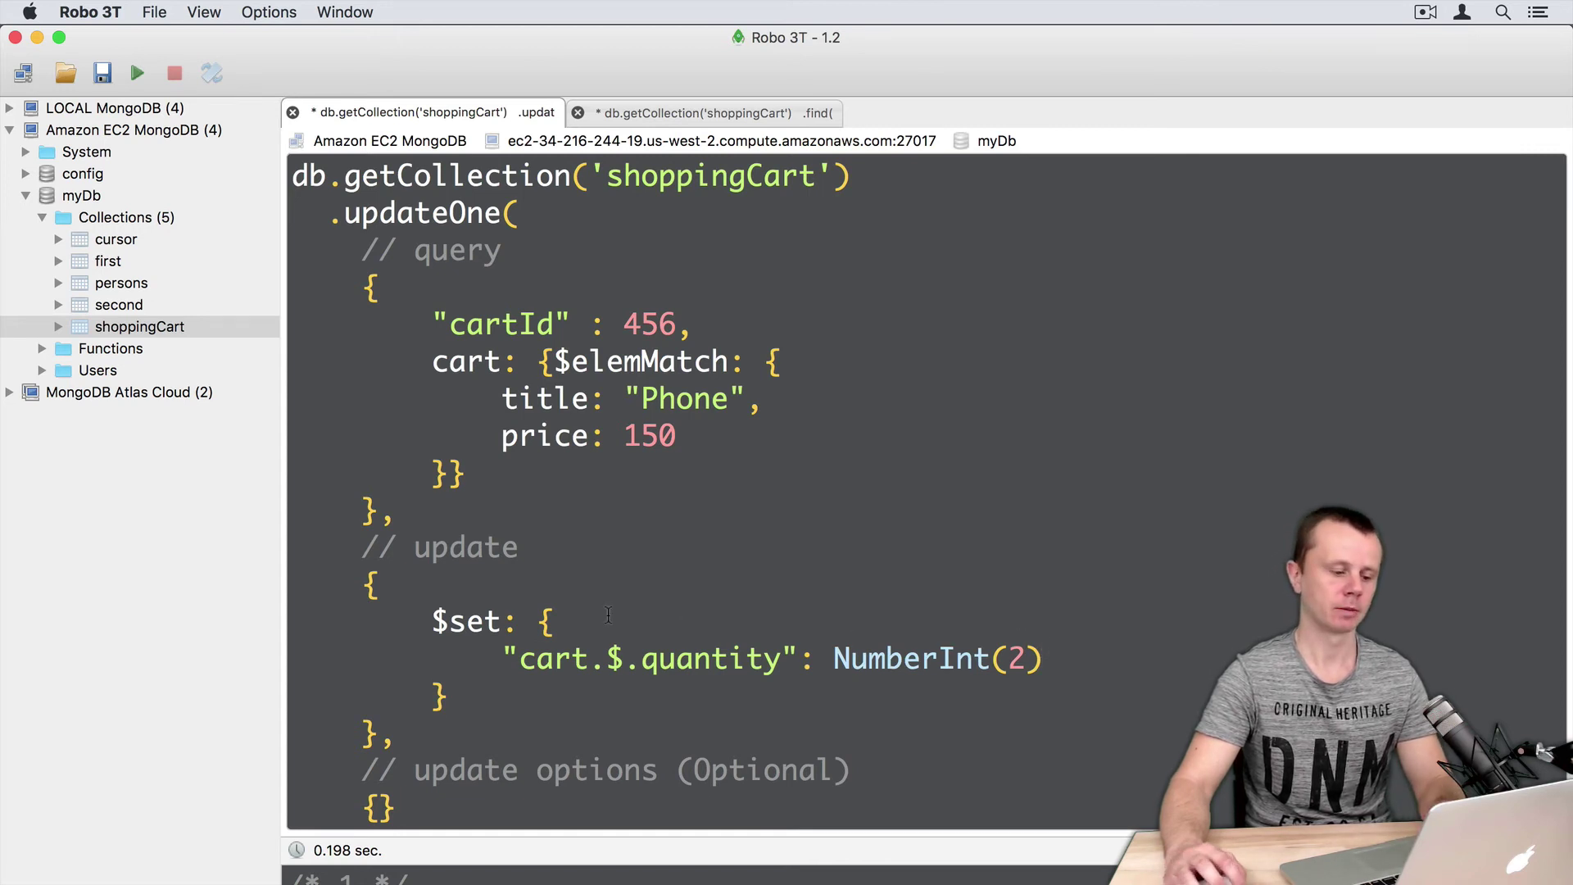
# Edit the updateOne script to use $inc instead of $set, with NumberInt(5) replacing NumberInt(2).
pyautogui.moveTo(365, 287); pyautogui.dragTo(423, 521)
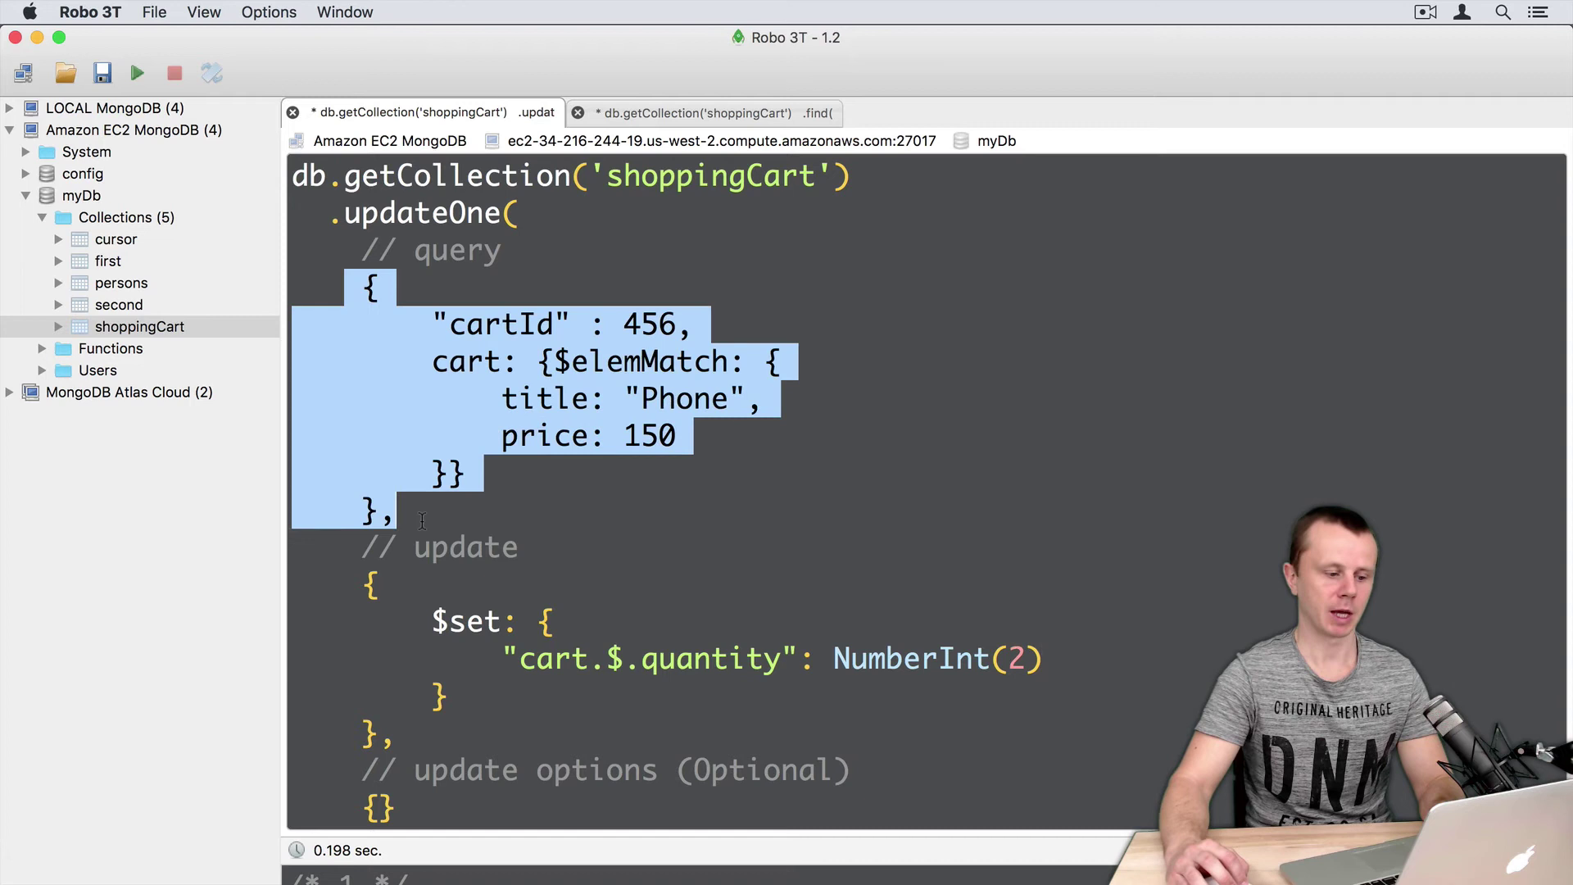
pyautogui.click(506, 445)
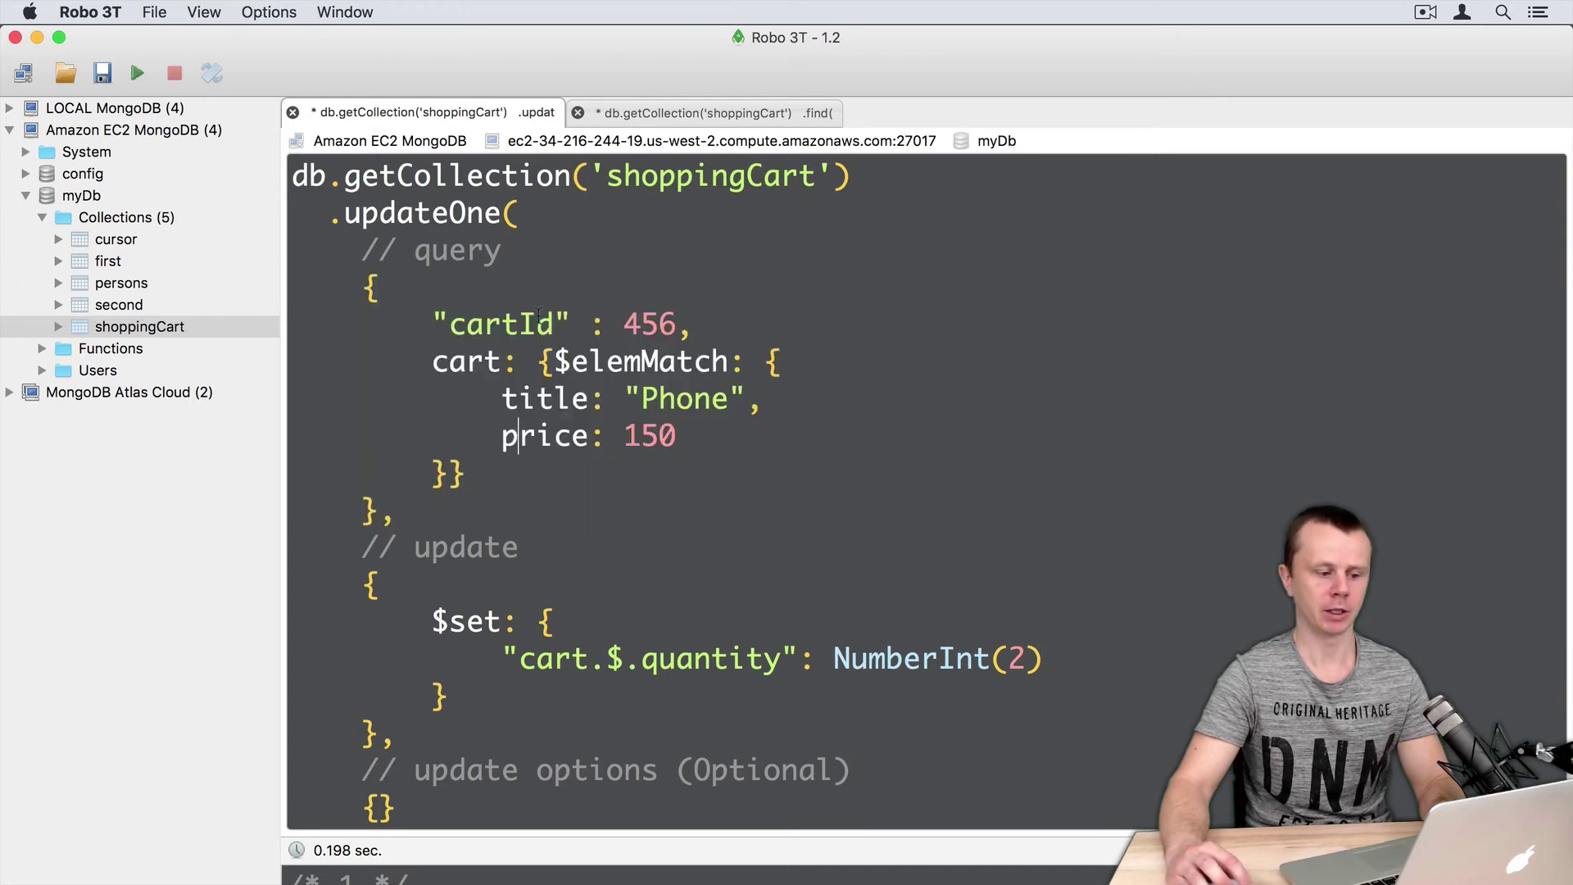
pyautogui.doubleClick(434, 360)
pyautogui.moveTo(433, 360); pyautogui.dragTo(466, 475)
pyautogui.click(483, 362)
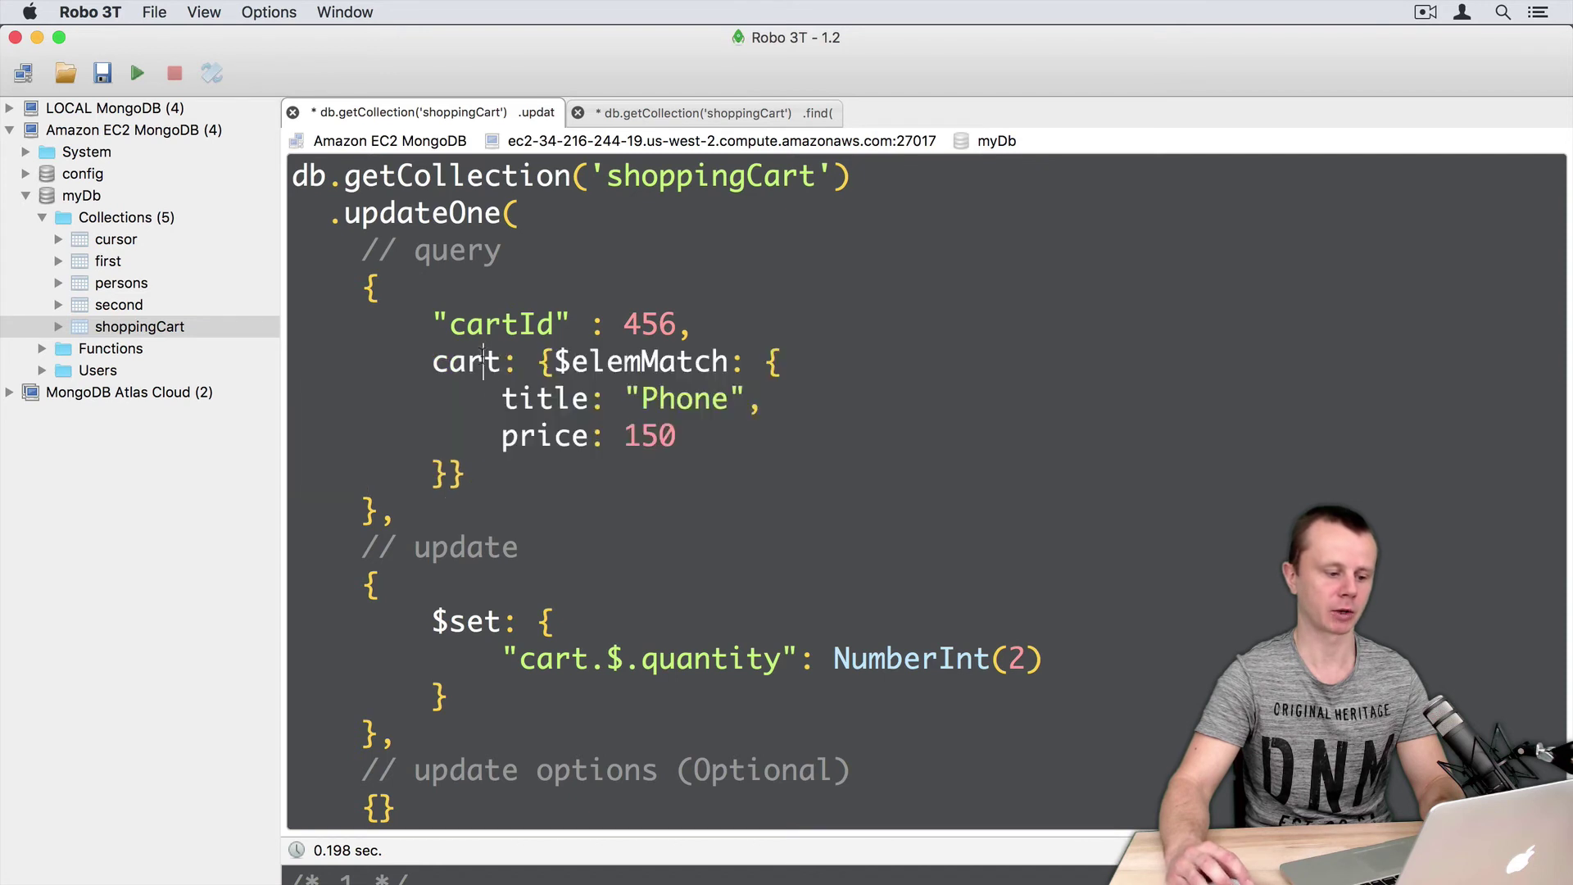
pyautogui.click(504, 621)
pyautogui.doubleClick(474, 621)
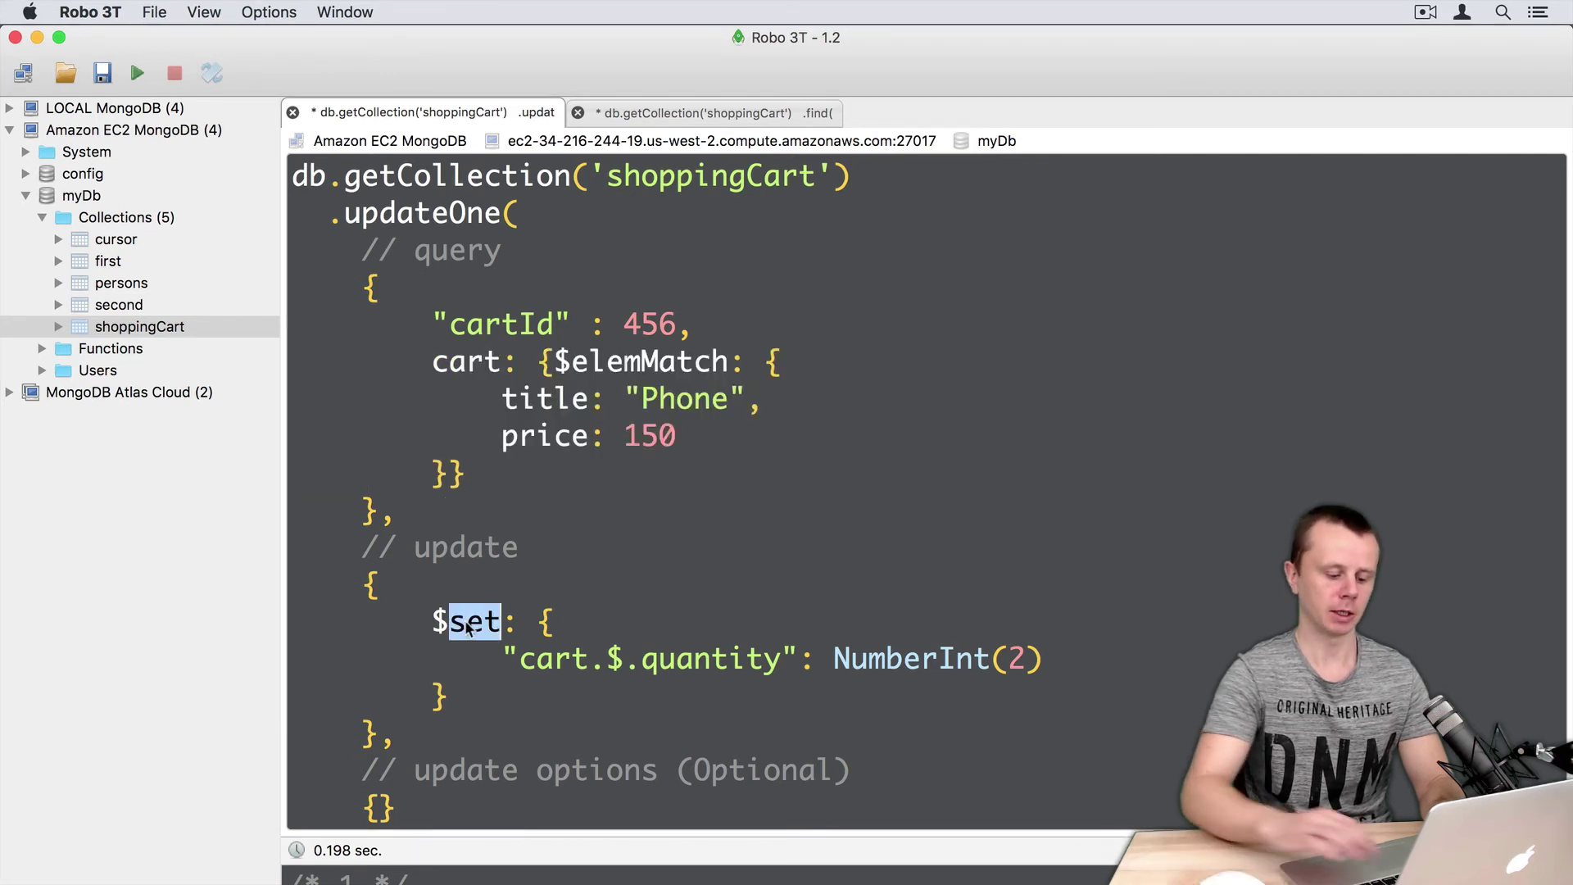
pyautogui.write('inc')
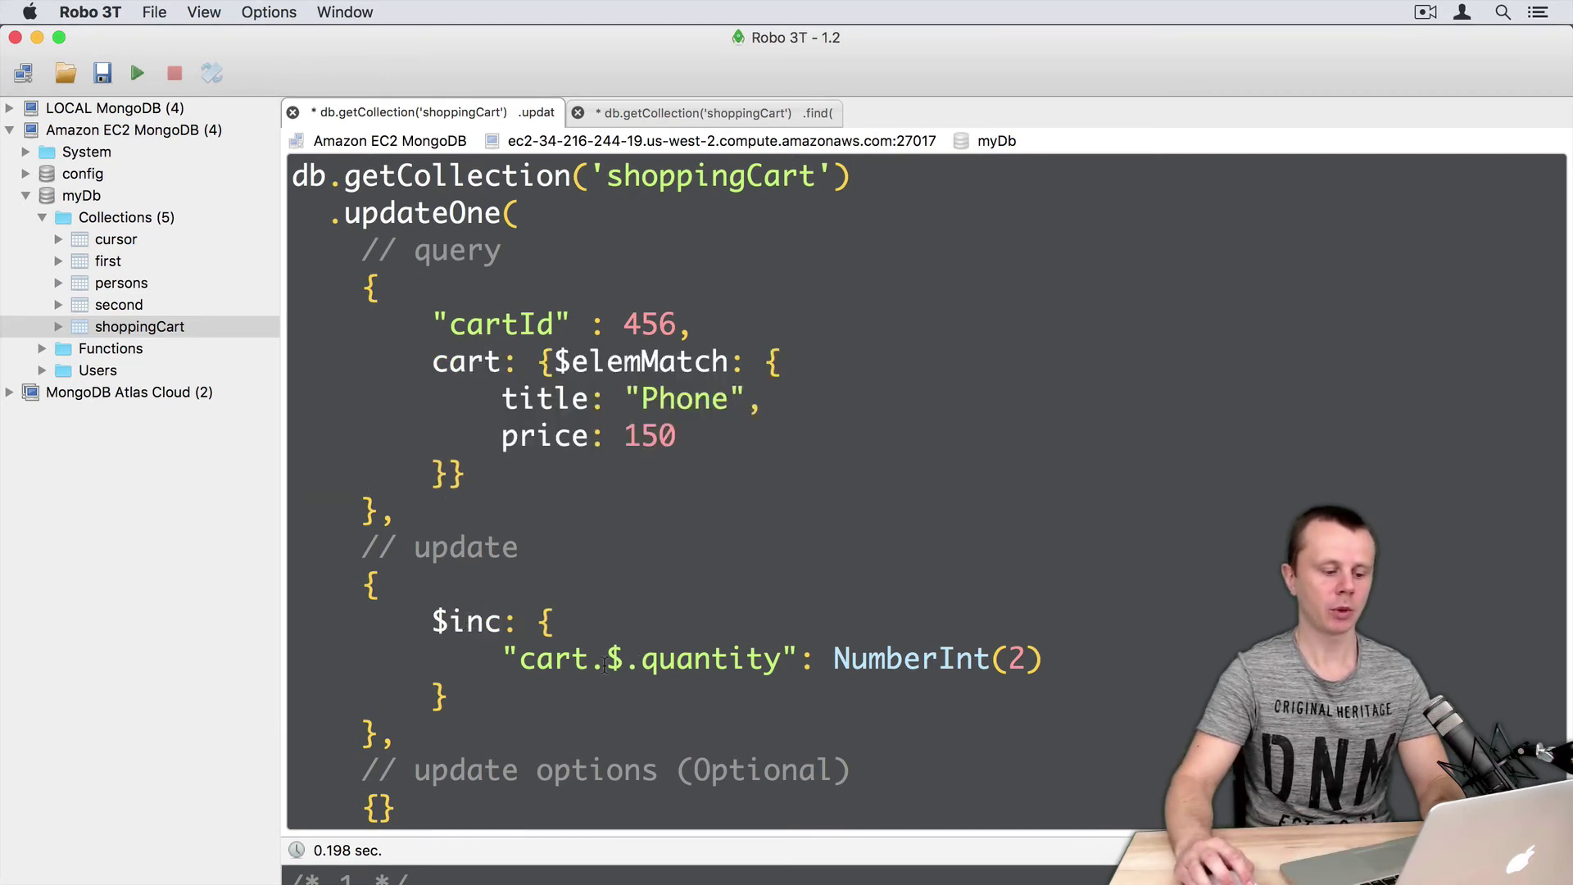
pyautogui.doubleClick(704, 663)
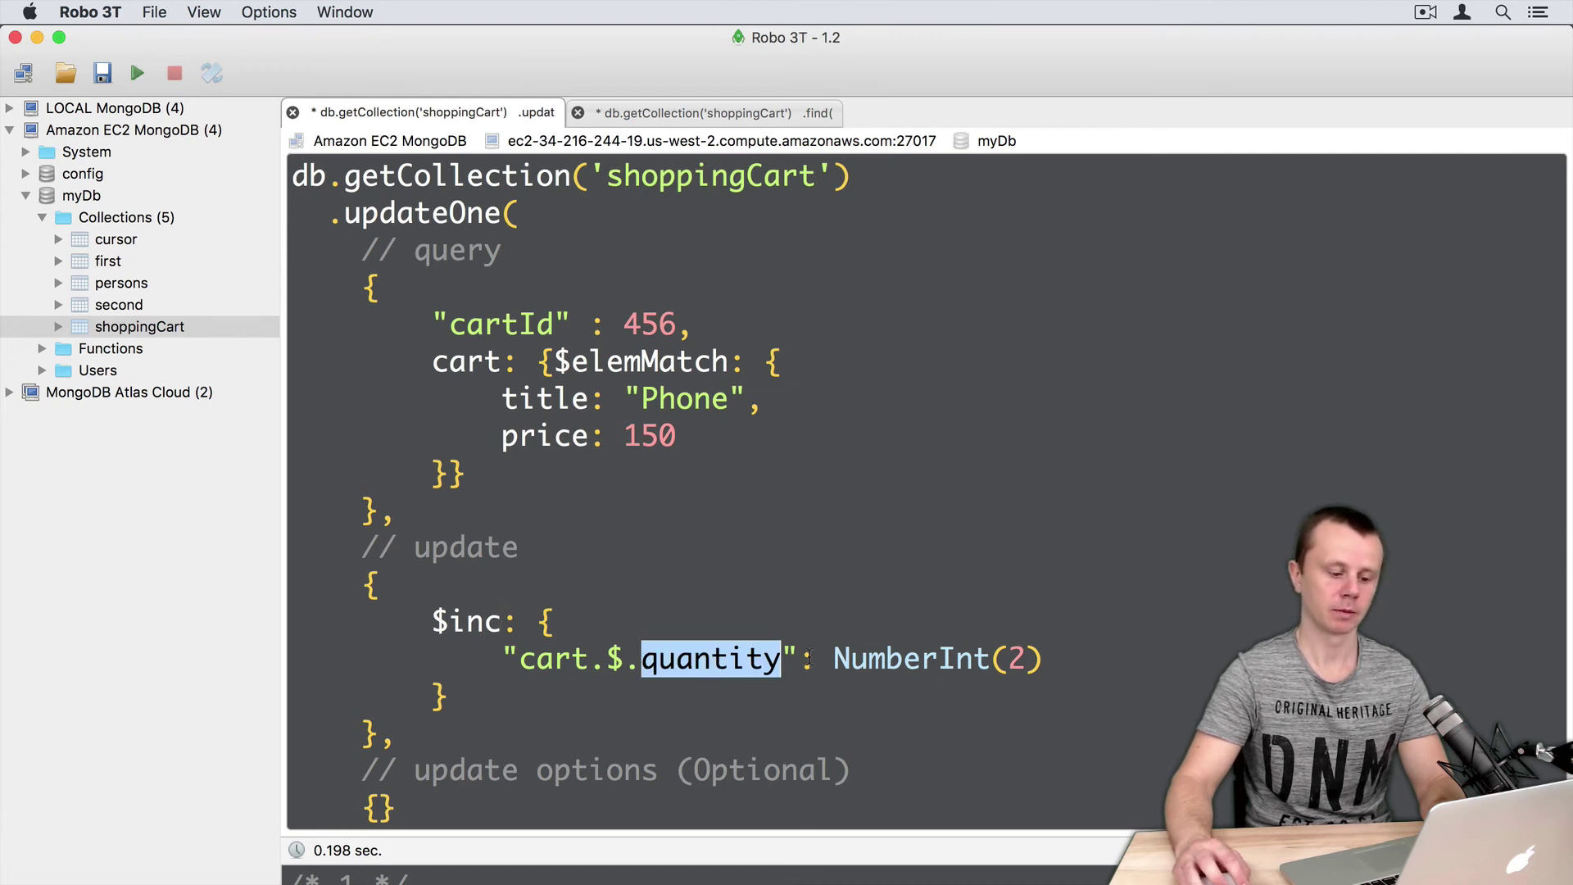
pyautogui.doubleClick(1017, 659)
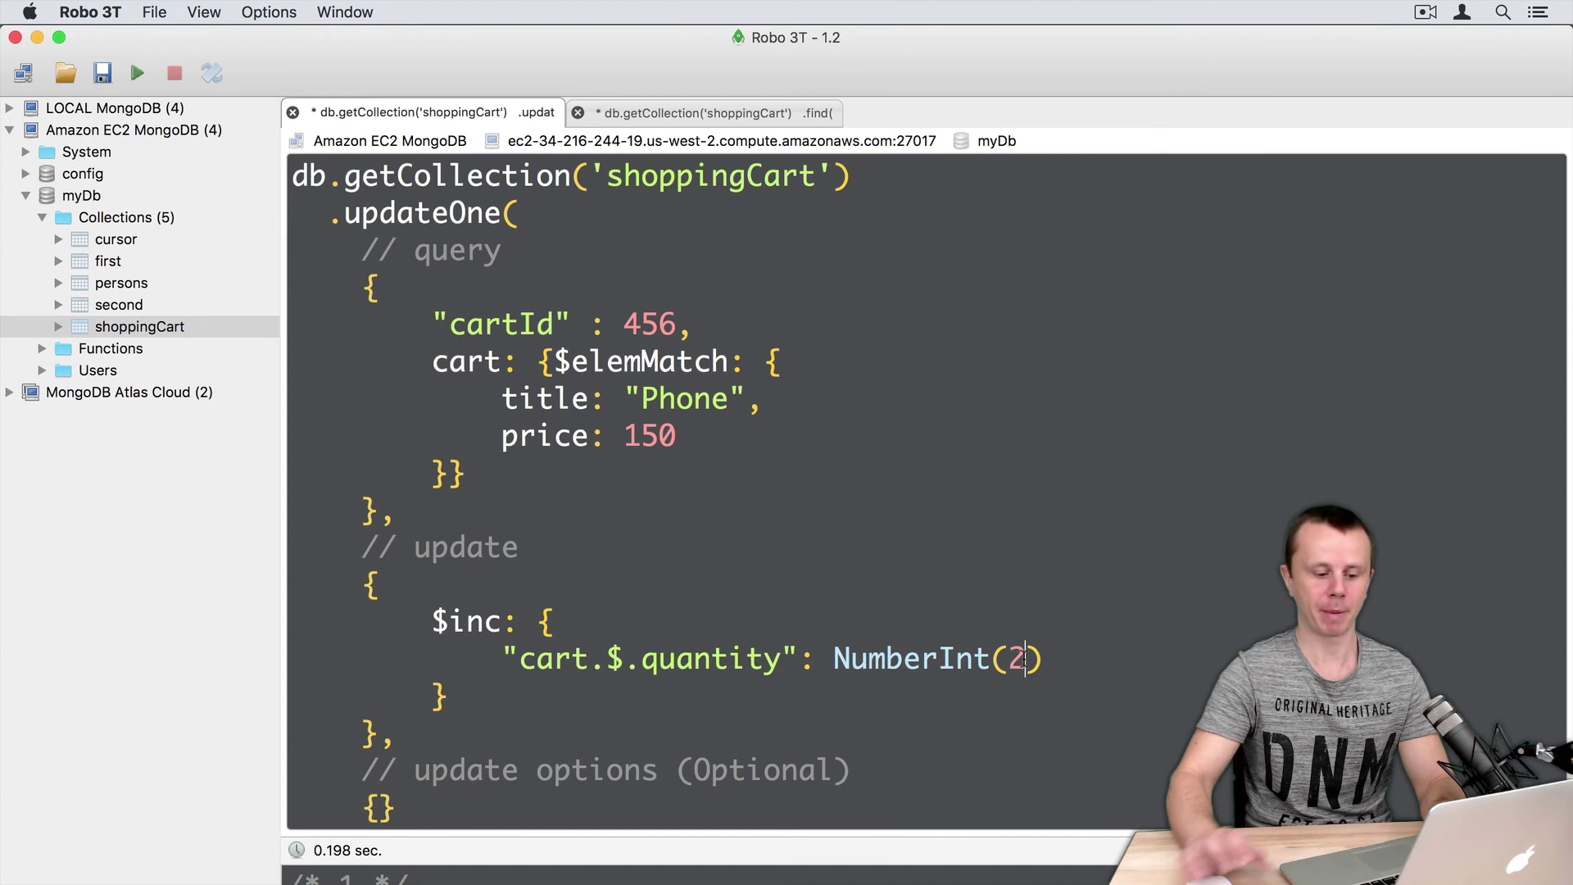
pyautogui.press('BackSpace')
pyautogui.write('5')
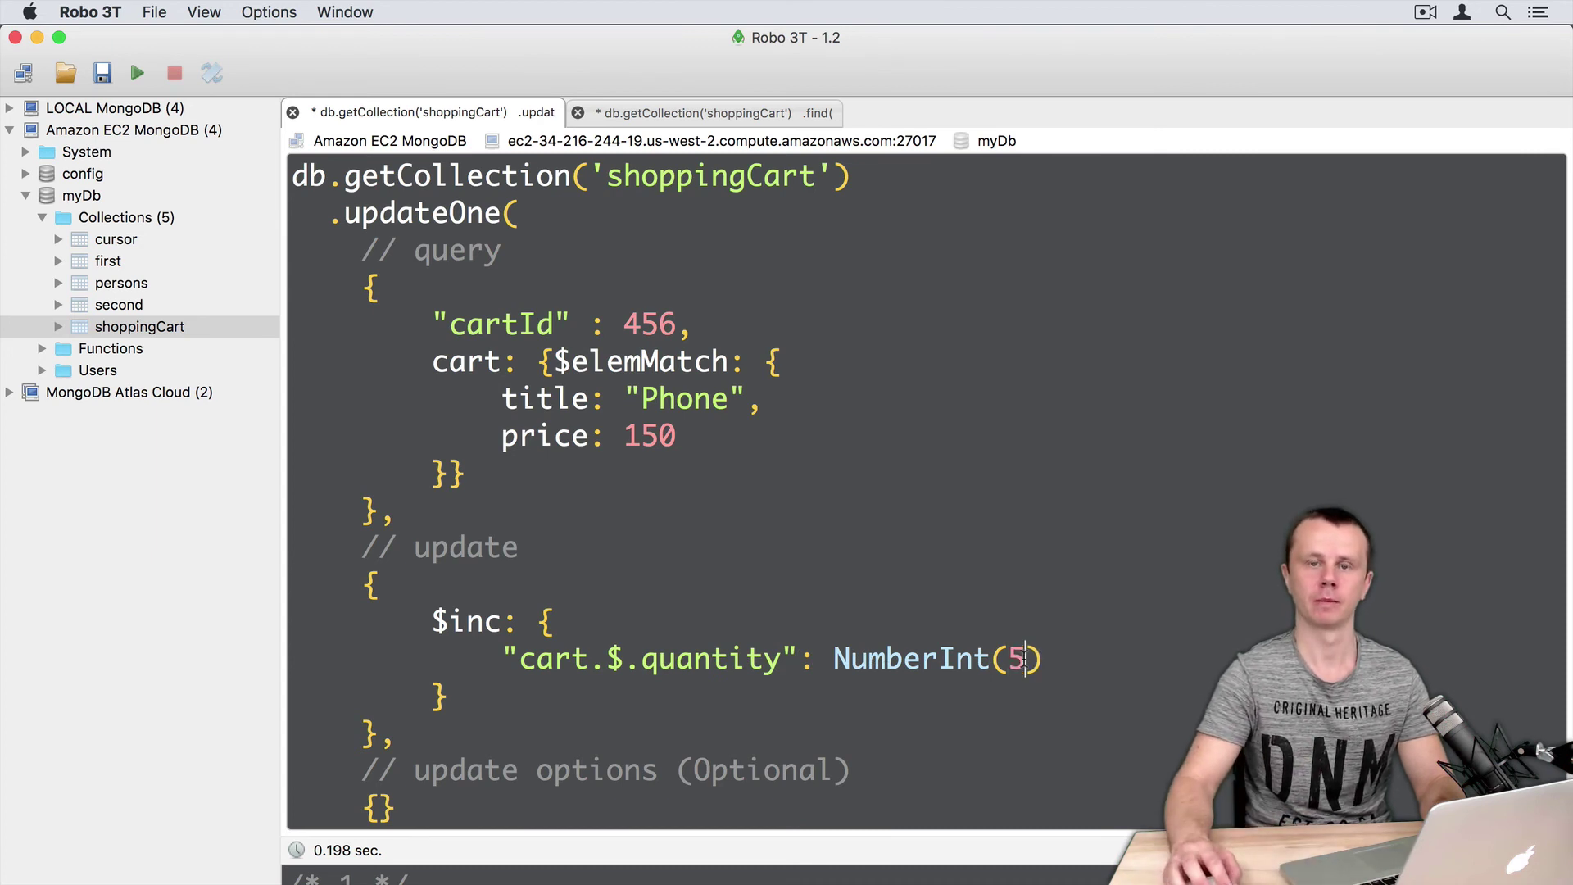
pyautogui.click(1030, 541)
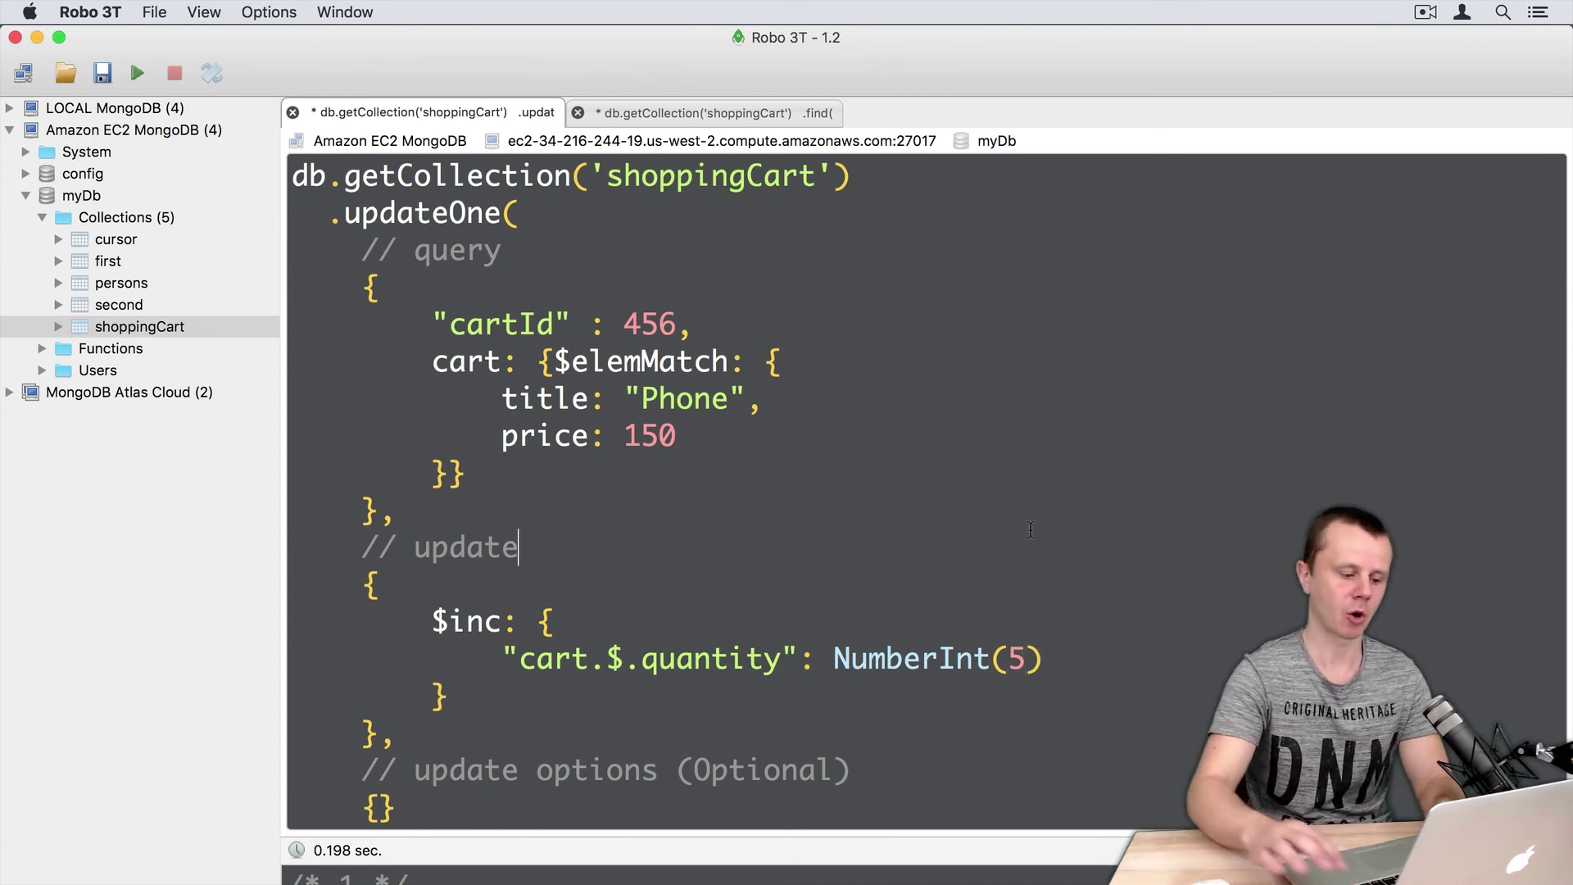
# Run the $inc update, then rerun cart 456's find query to show Phone quantity 7.
pyautogui.press('super+Return')
pyautogui.click(713, 112)
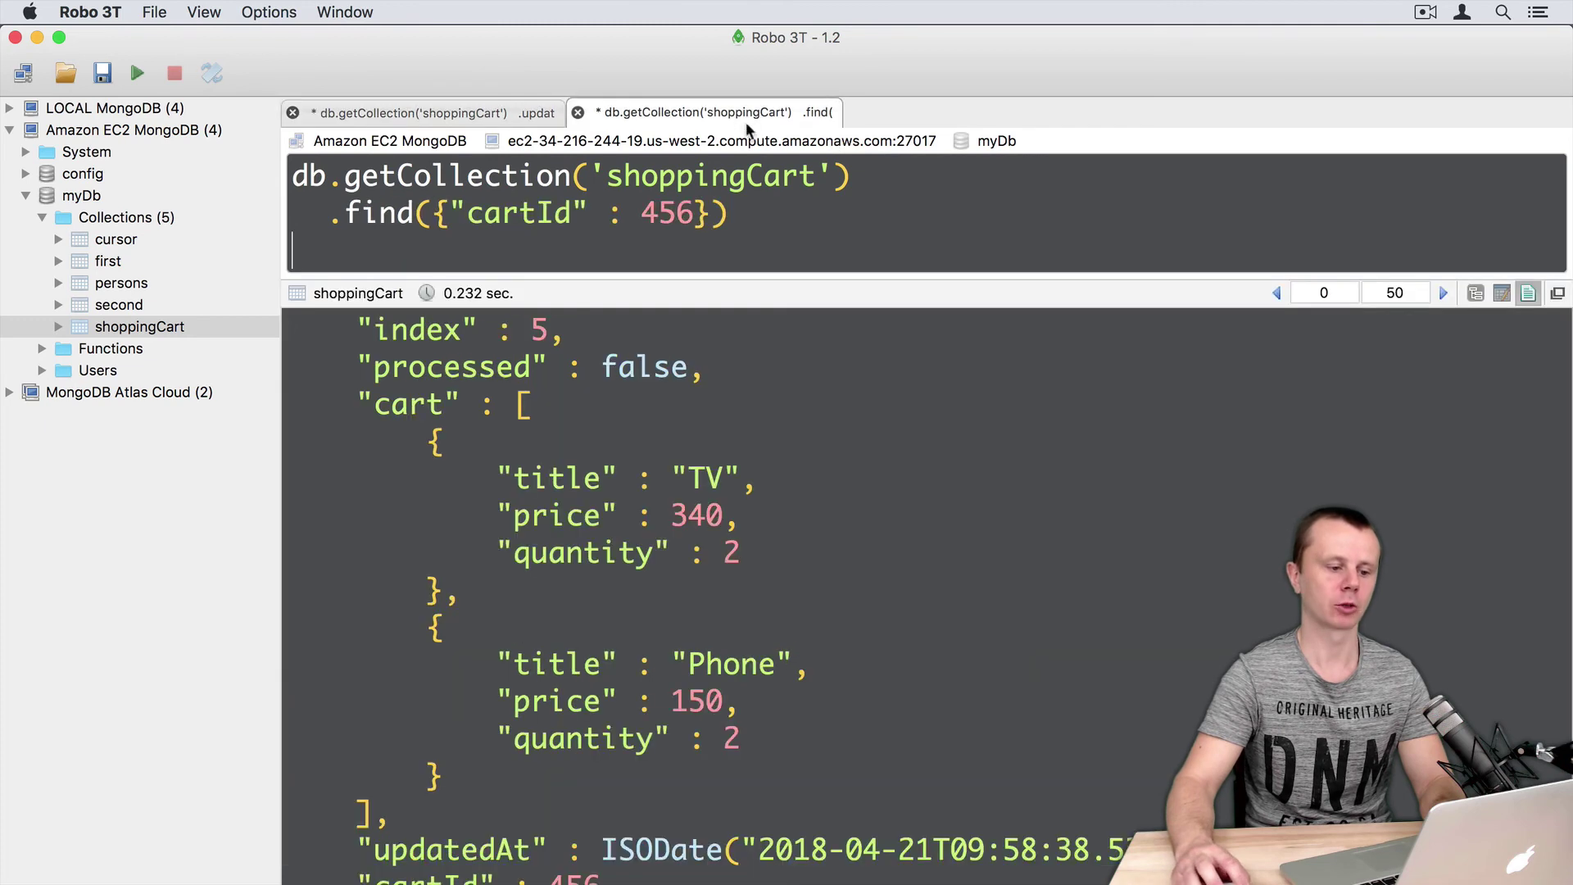
pyautogui.click(747, 212)
pyautogui.press('super+Return')
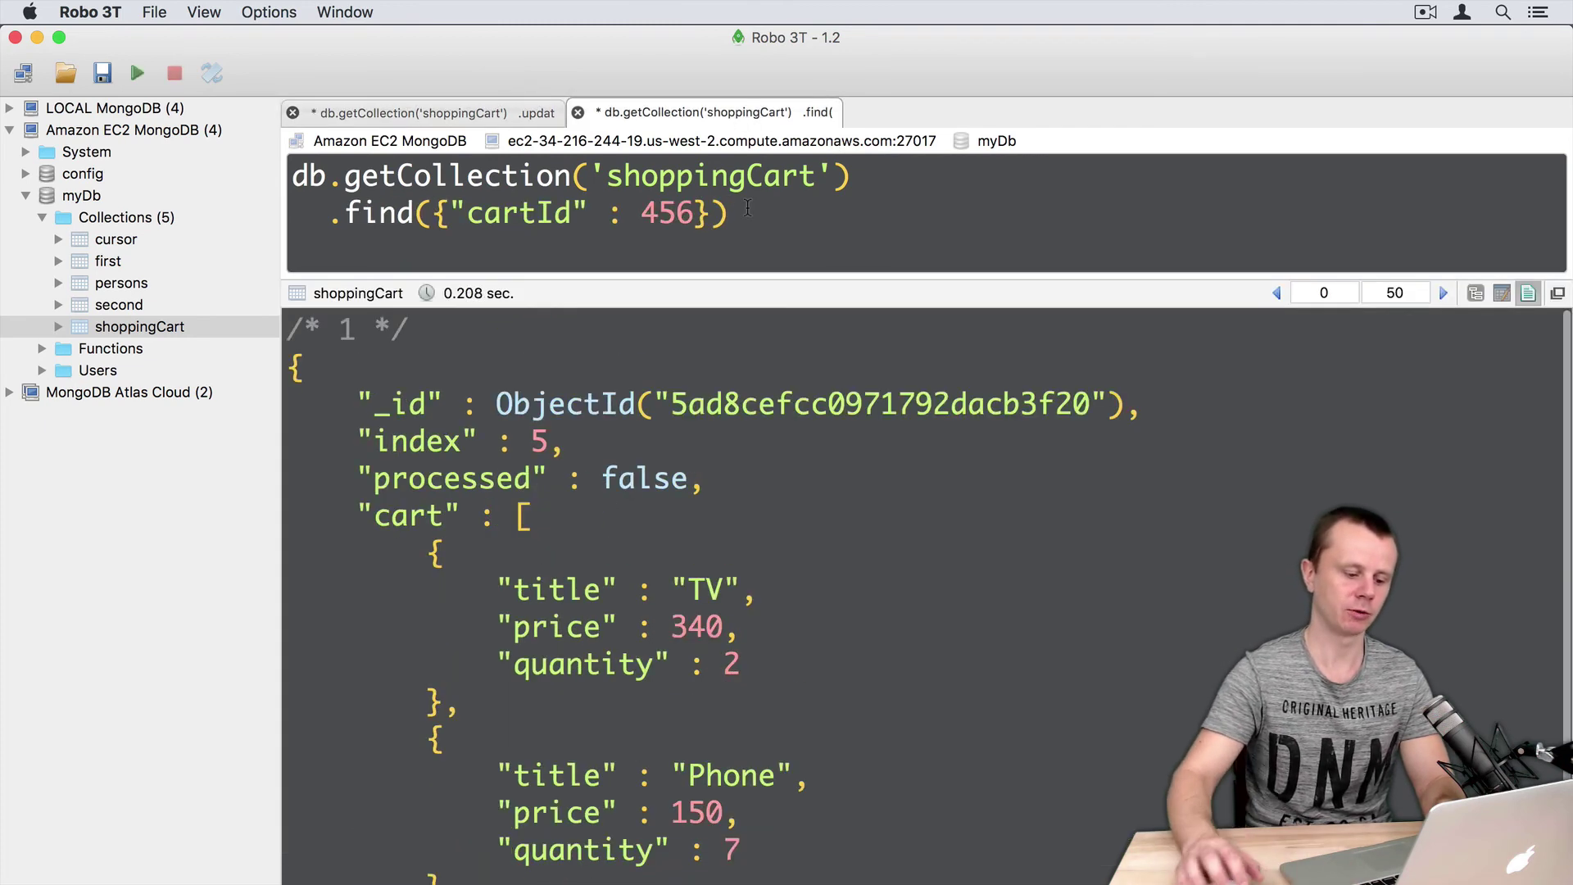
pyautogui.scroll(-3, 738, 616)
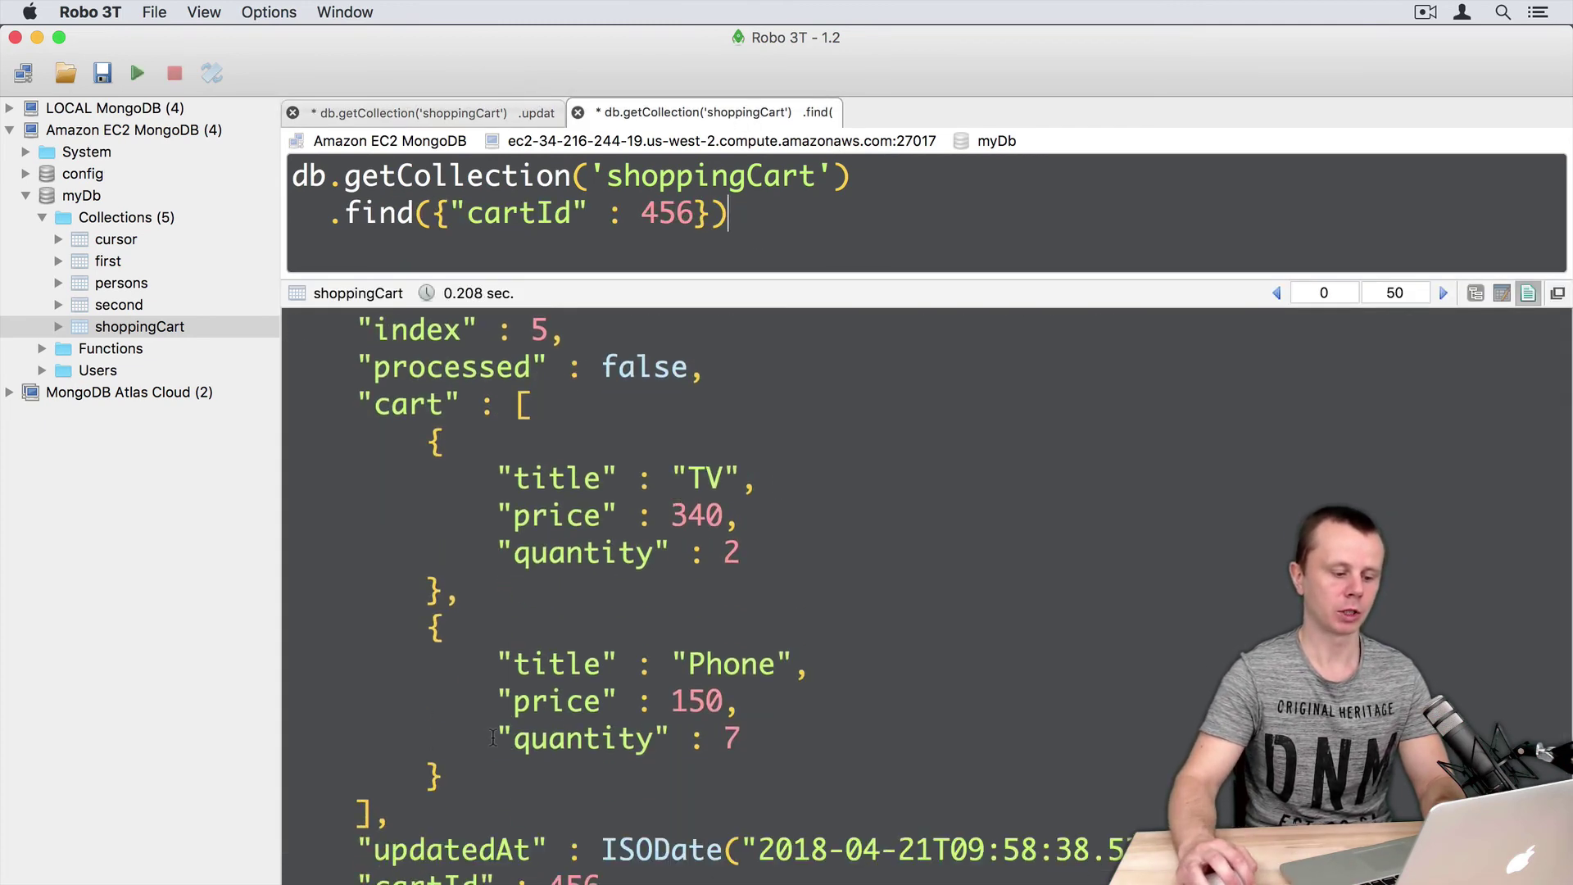
pyautogui.moveTo(494, 738); pyautogui.dragTo(768, 737)
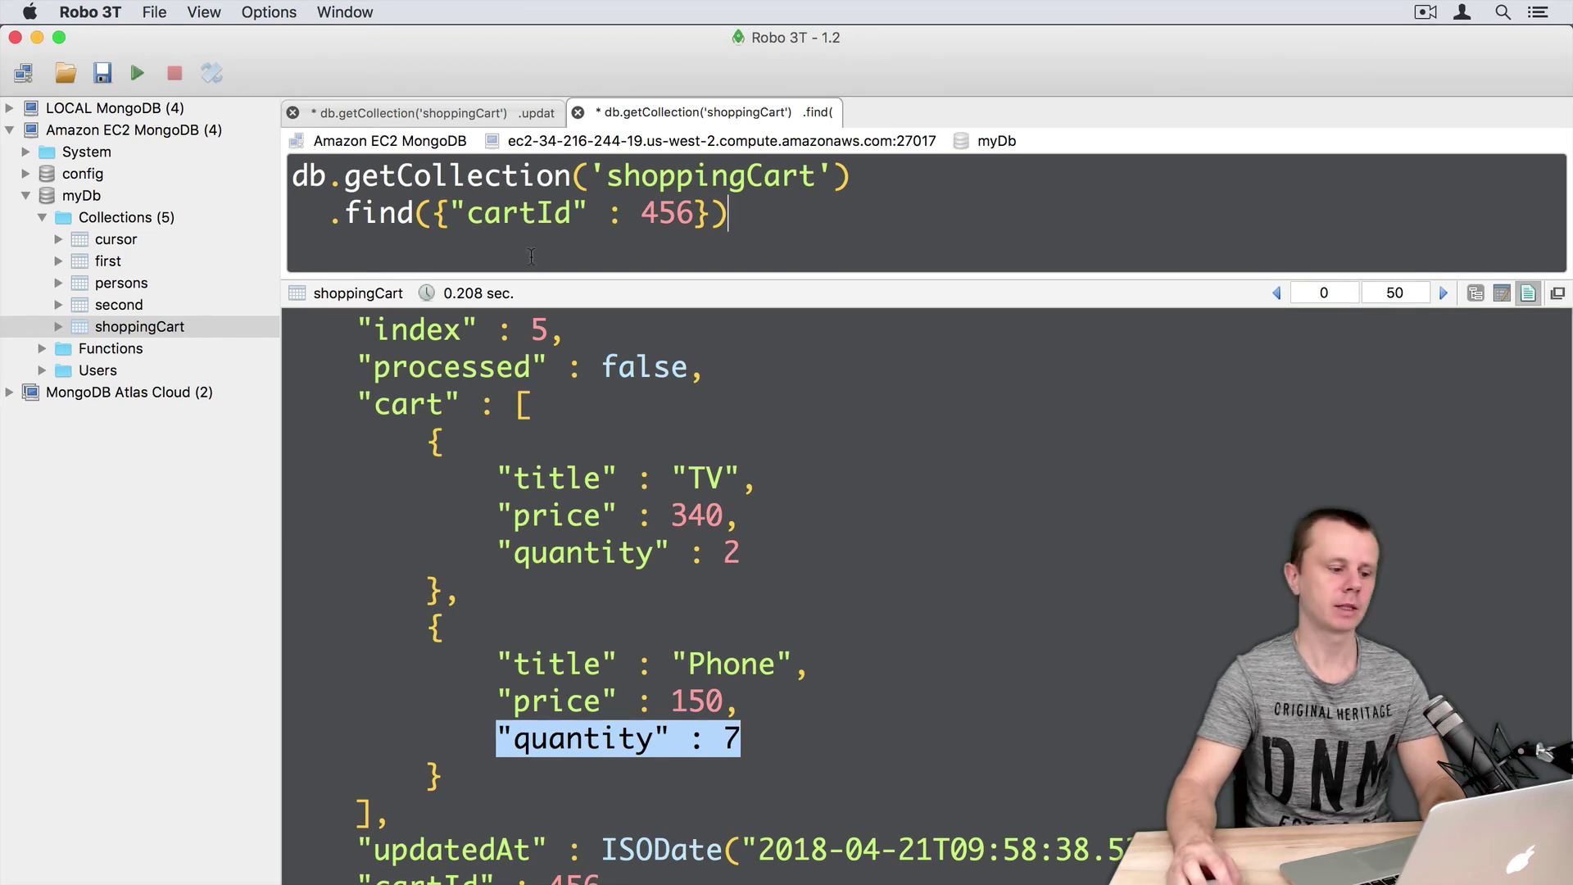
# Return to the updateOne tab showing the $inc by NumberInt(5) script.
pyautogui.click(467, 113)
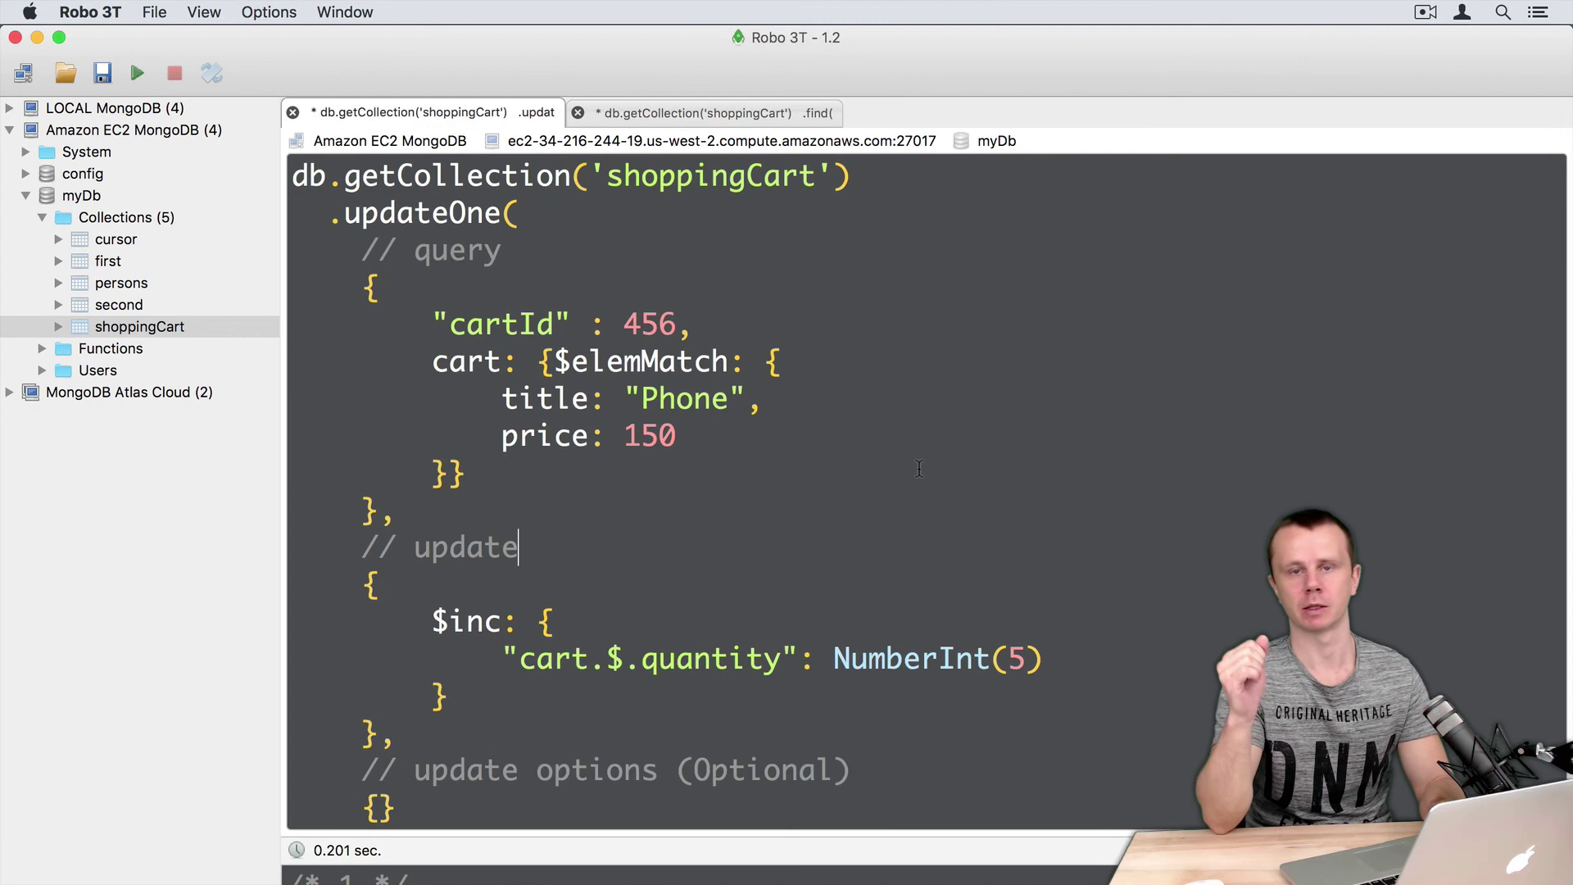